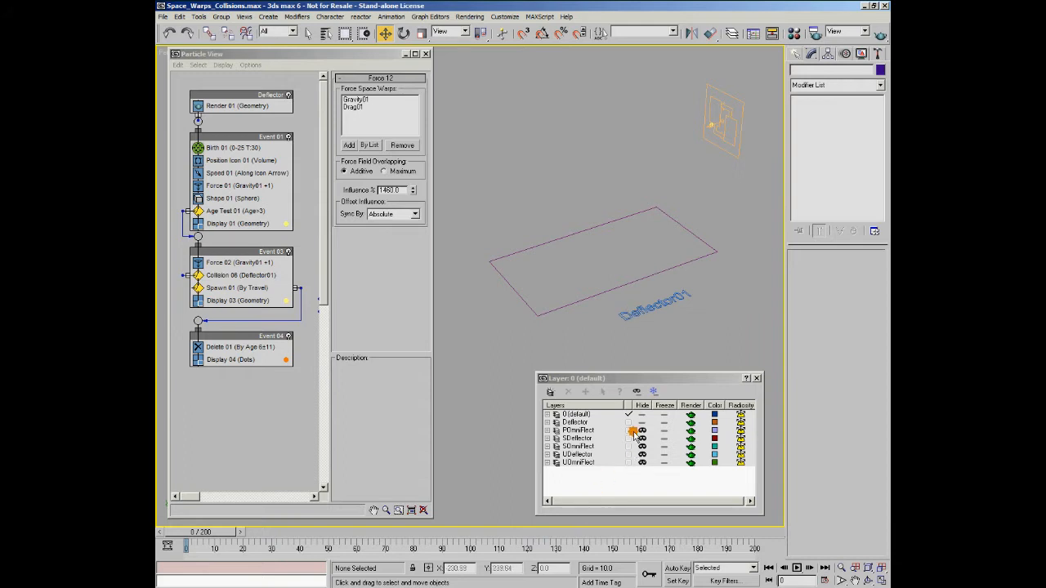
Toggle the Deflector layer's visibility off and on, and scrub the animation to frame 40 to view the particles bouncing.
mouse_move(196, 494)
mouse_down()
mouse_move(311, 500)
mouse_move(192, 506)
mouse_move(196, 494)
mouse_up()
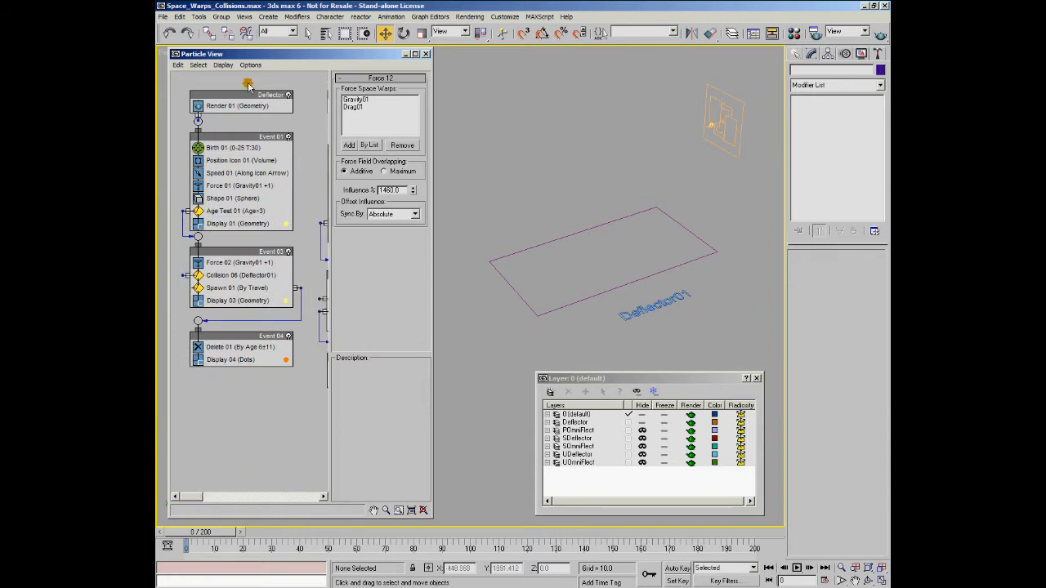
click(642, 421)
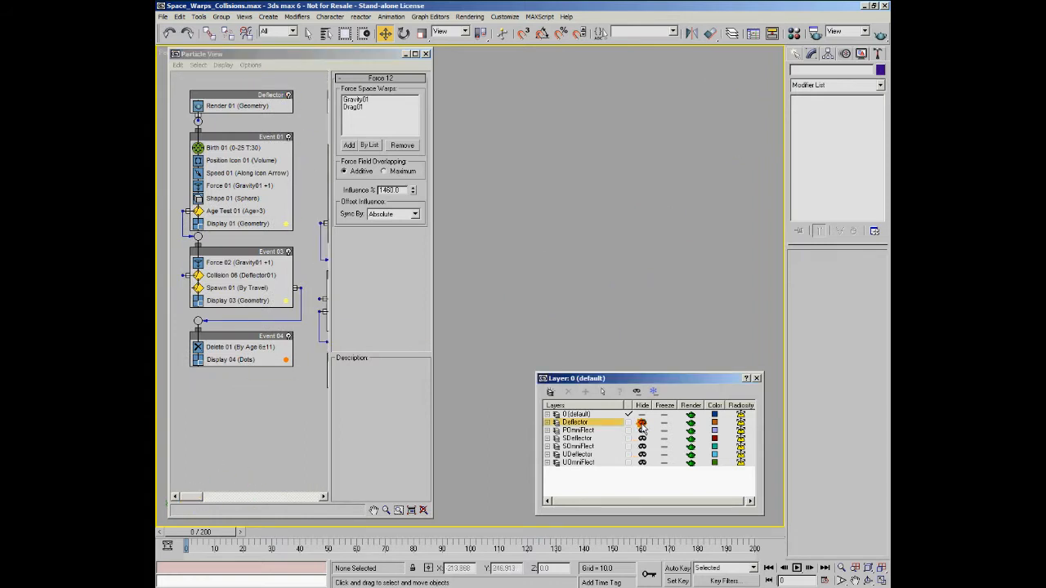
click(642, 421)
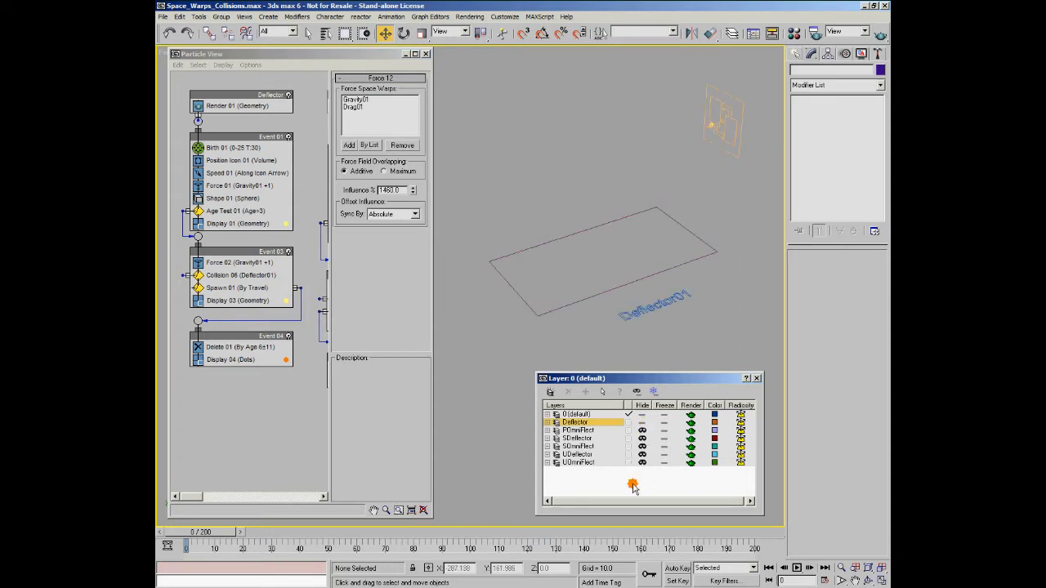
drag(201, 533, 301, 546)
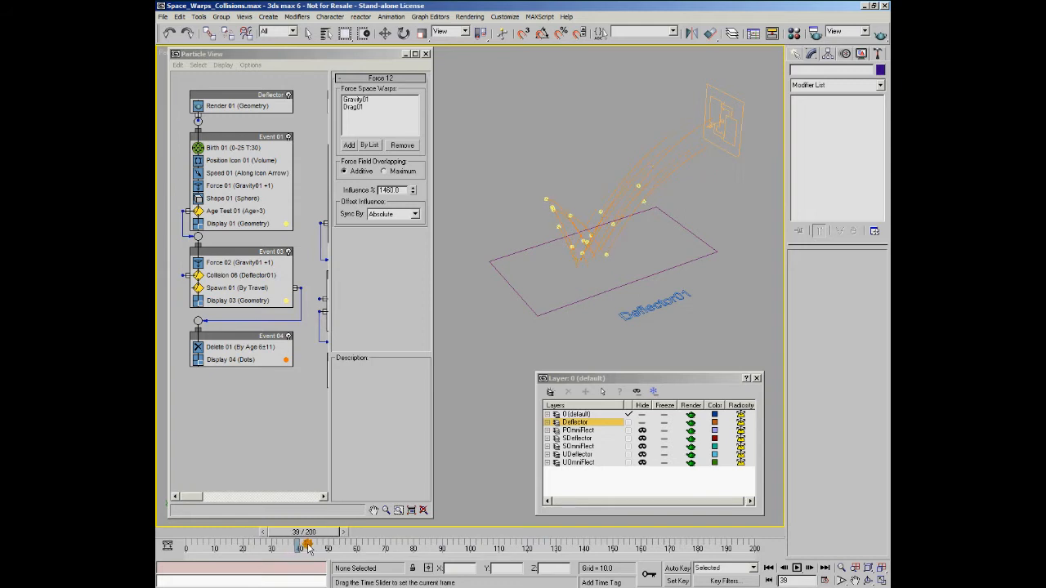
key(w)
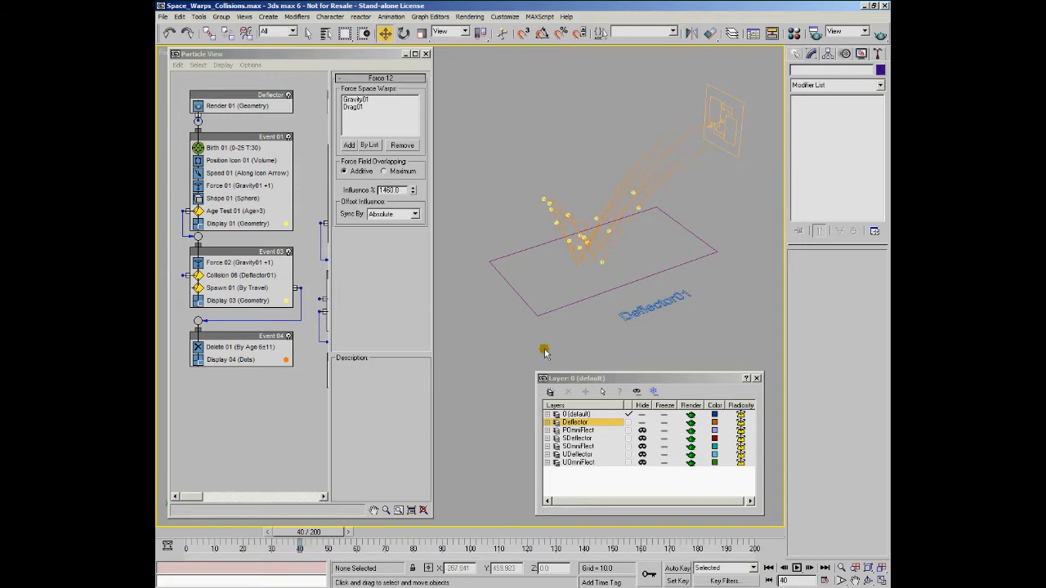
Set the Deflector01 plane's Bounce to 0.5 and scrub to frame 148 to check the particles.
click(619, 288)
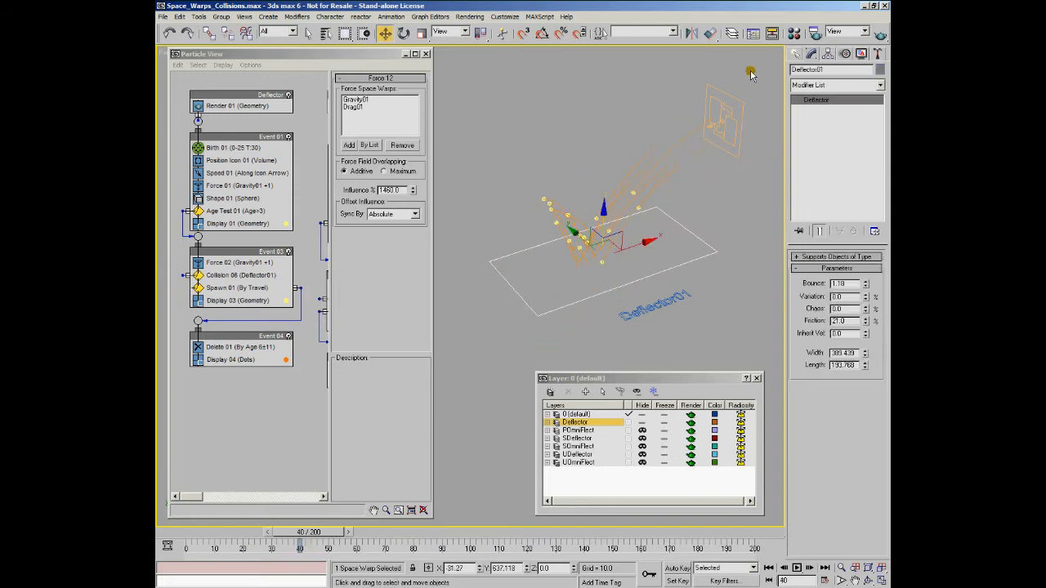
double_click(851, 283)
drag(177, 543, 565, 564)
key(w)
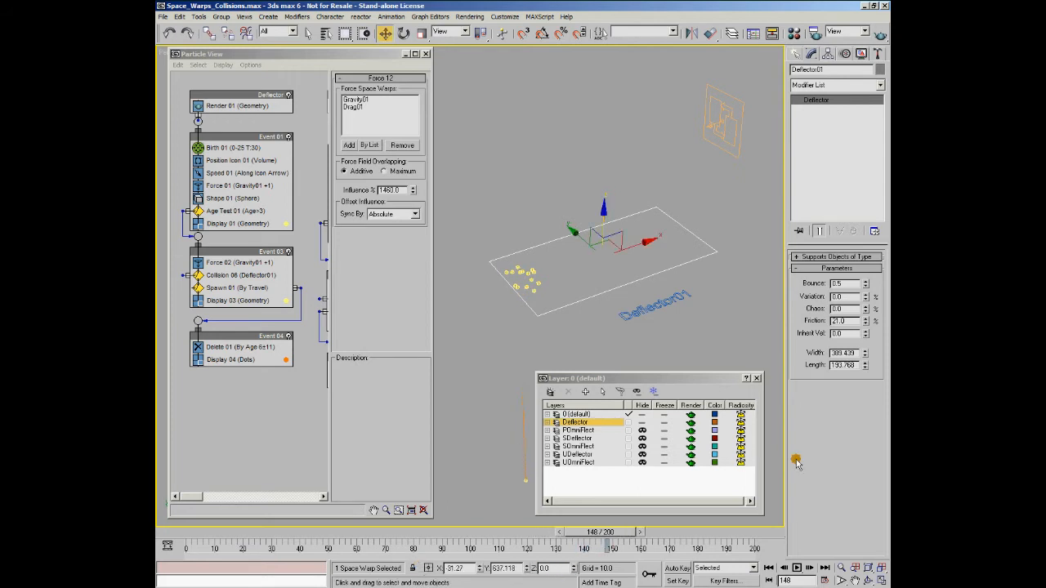
Set Deflector01's Friction to 90 and play the animation.
double_click(846, 320)
text(50)
key(Return)
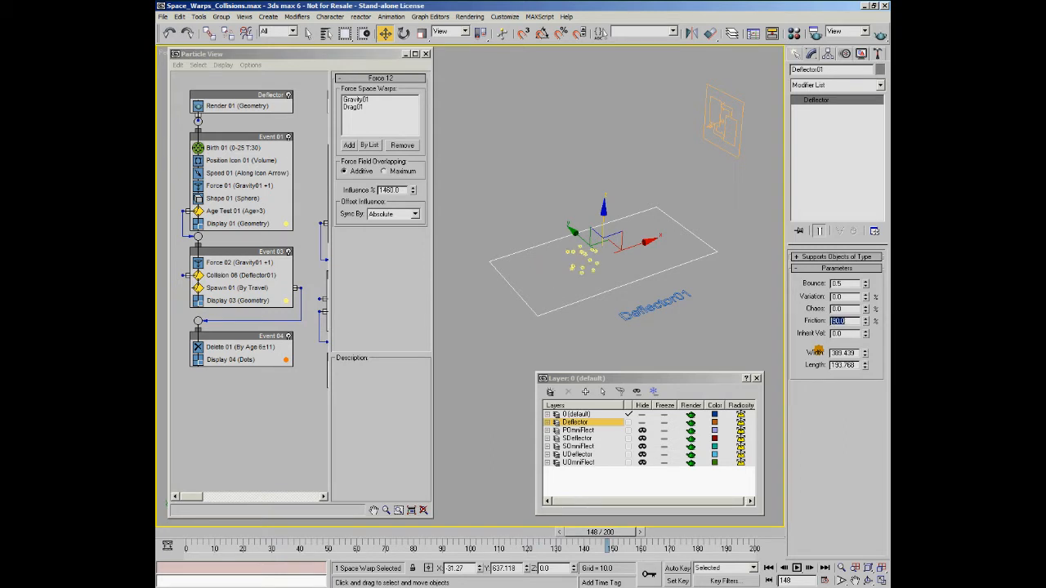
click(166, 525)
click(169, 532)
click(799, 569)
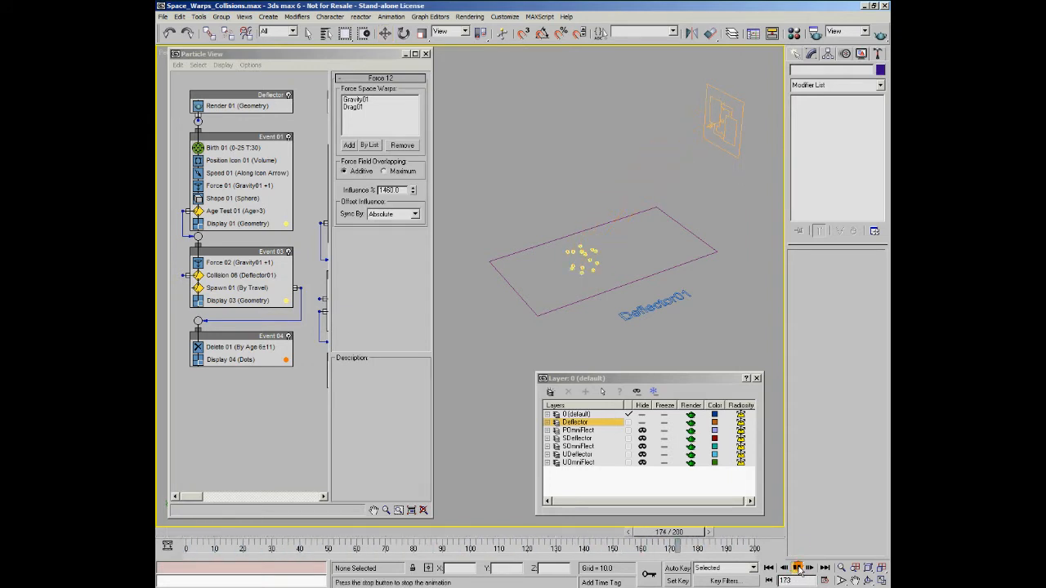
click(798, 569)
Reselect the Deflector01 plane, set its Friction to 30 and play back the particle animation.
click(671, 268)
click(672, 268)
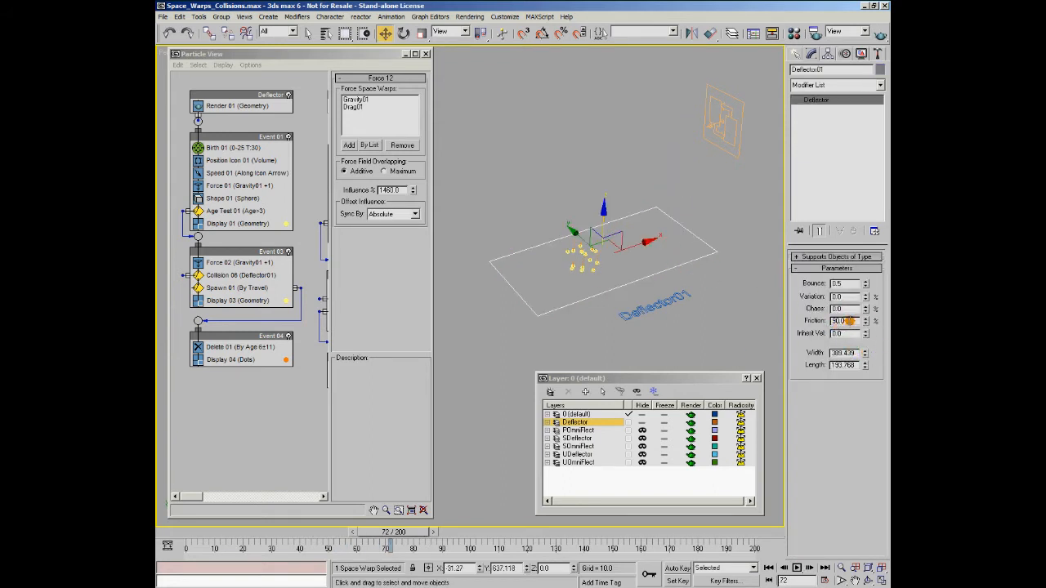
drag(844, 322, 812, 324)
text(30)
key(Return)
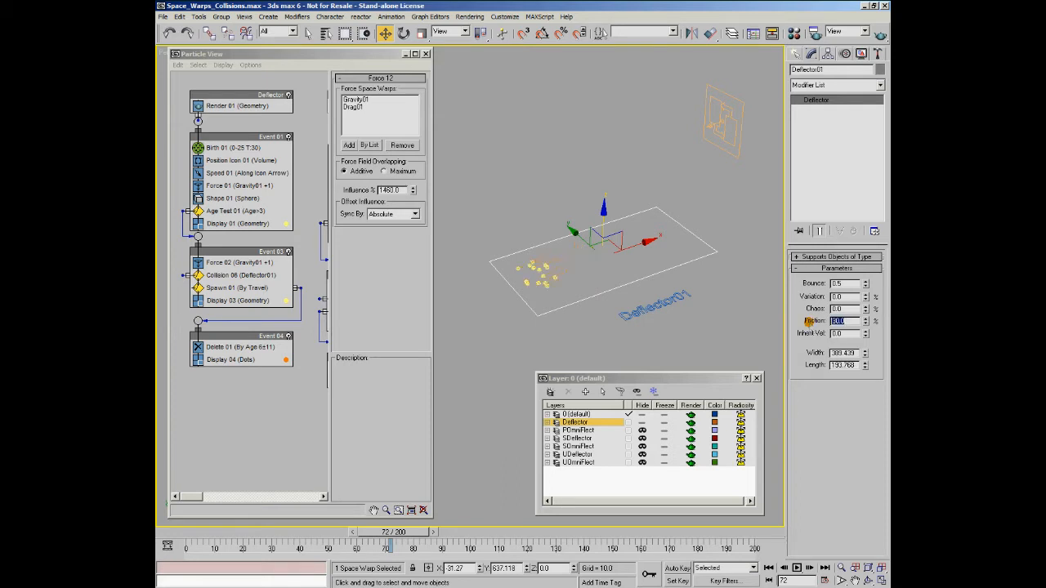
click(798, 569)
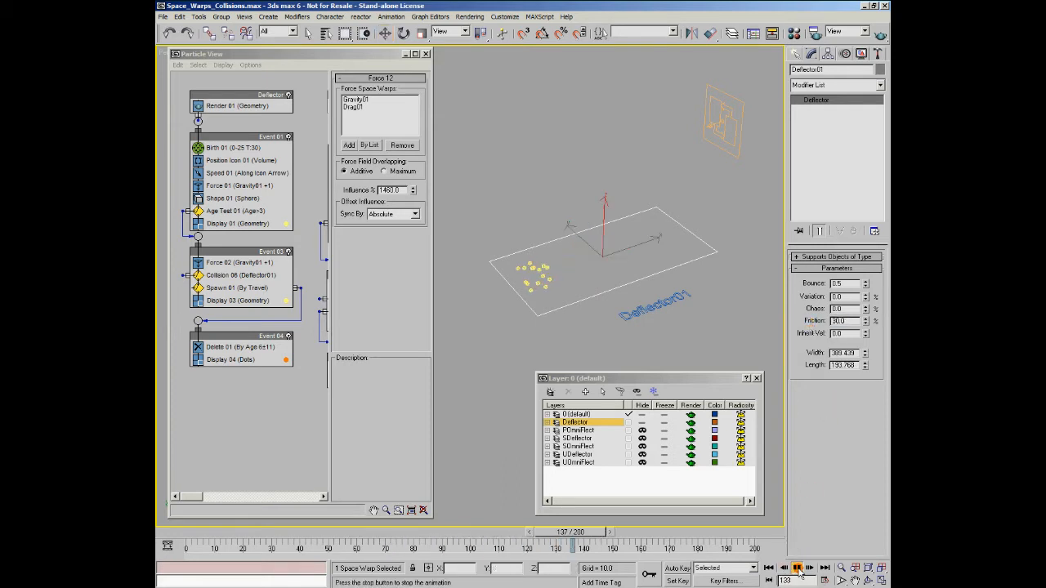
click(798, 569)
Raise Deflector01's Chaos to 38 and play the animation from frame 0.
click(580, 292)
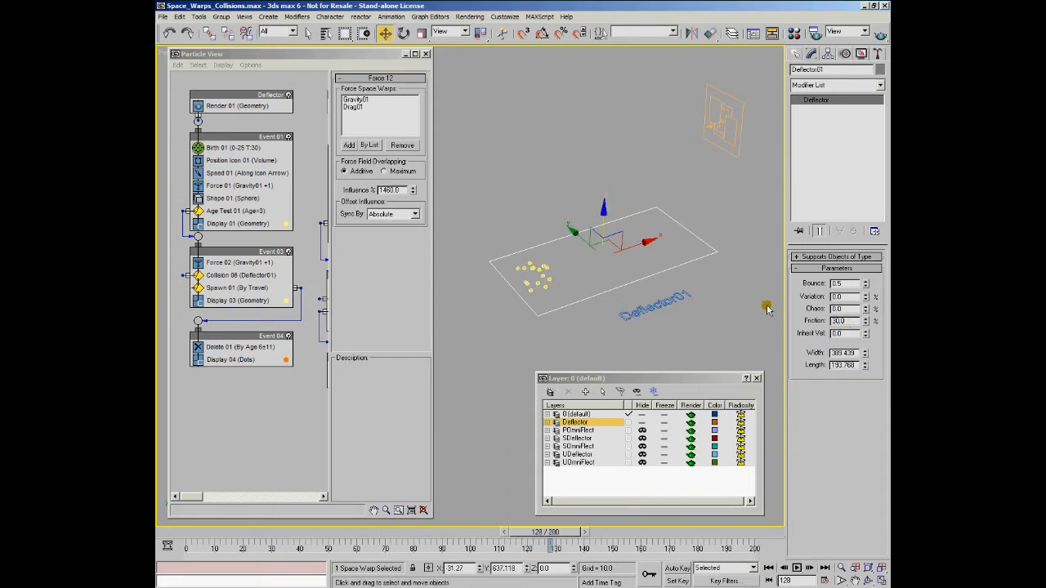
drag(866, 308, 866, 285)
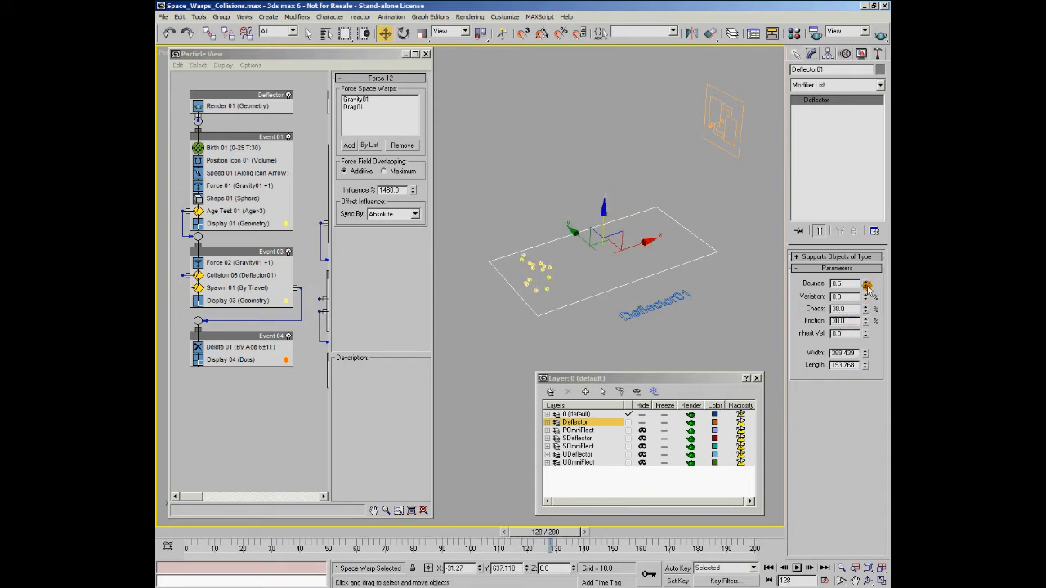
click(180, 533)
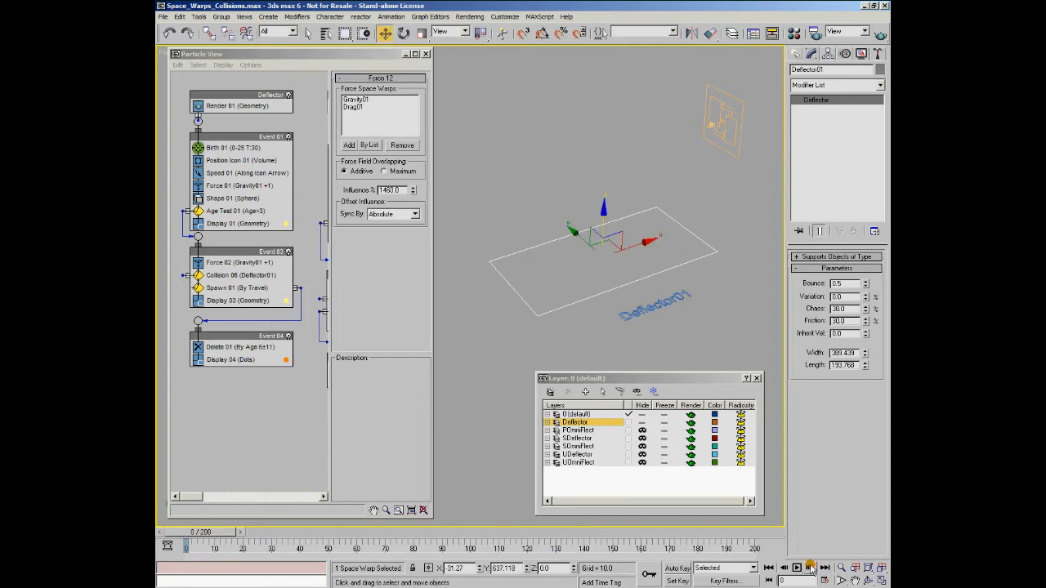
click(799, 568)
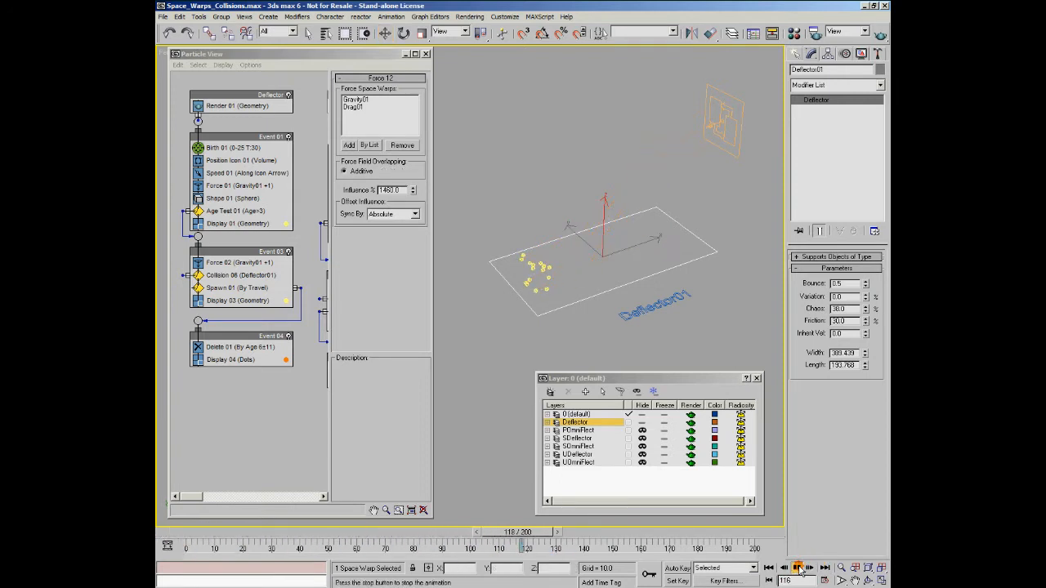
click(799, 568)
key(w)
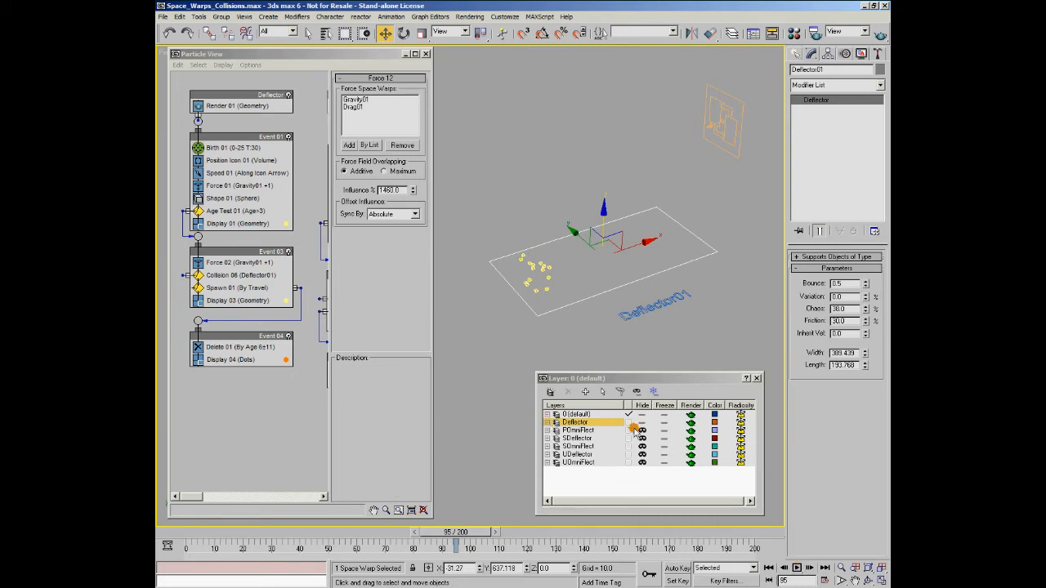
Disable the Deflector particle system in Particle View and enable the SDeflector system.
click(289, 94)
click(290, 94)
drag(196, 499, 214, 499)
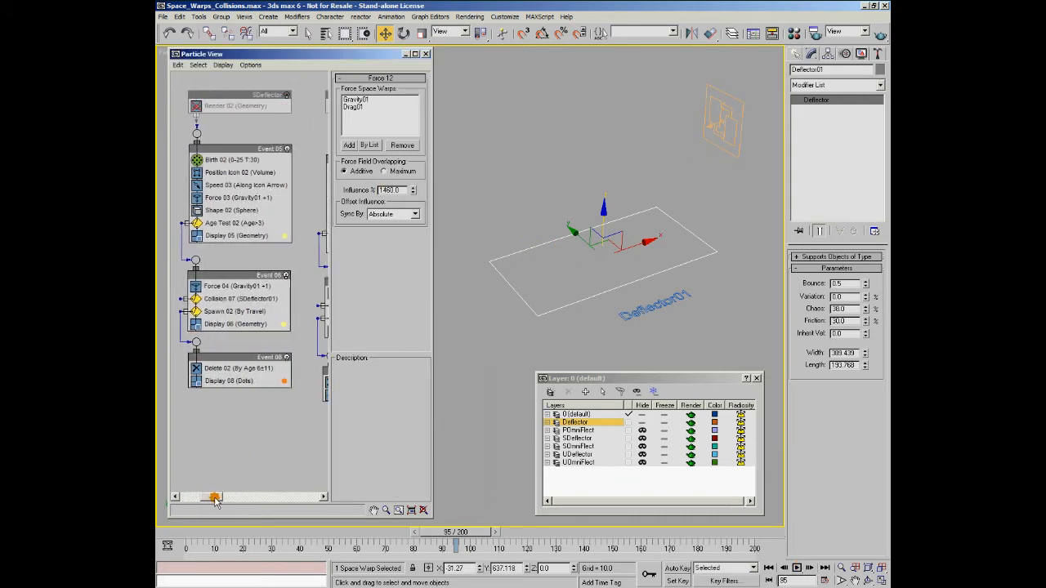
click(287, 94)
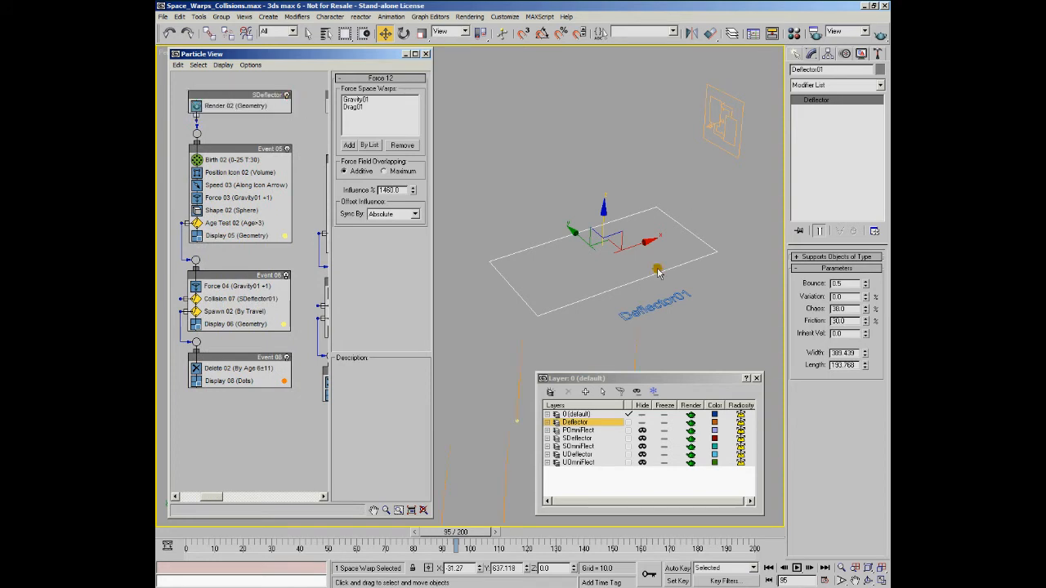
Hide the Deflector layer, unhide the SDeflector layer and play the animation of particles hitting the sphere.
click(642, 421)
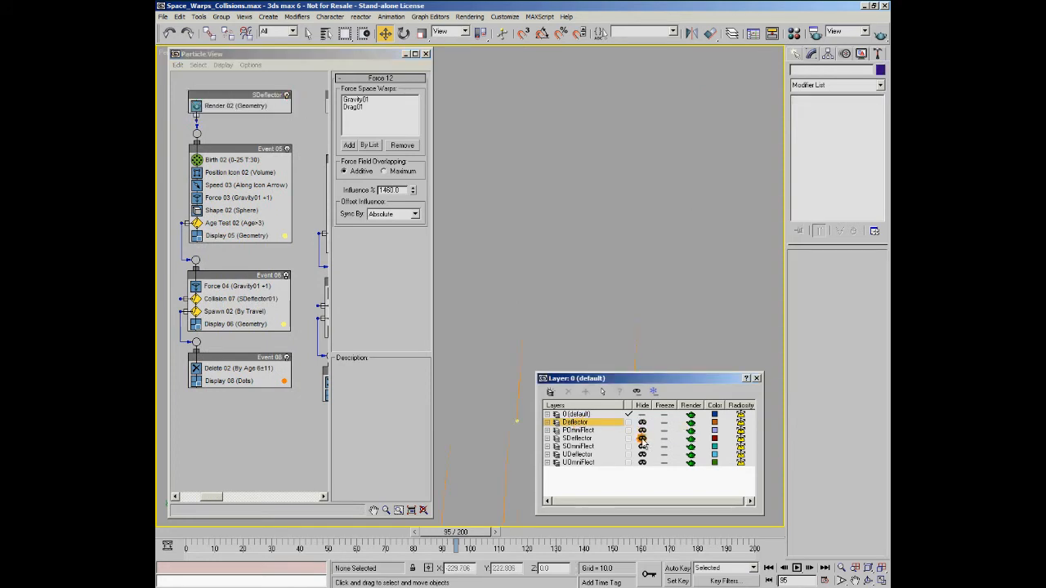
click(642, 439)
click(797, 568)
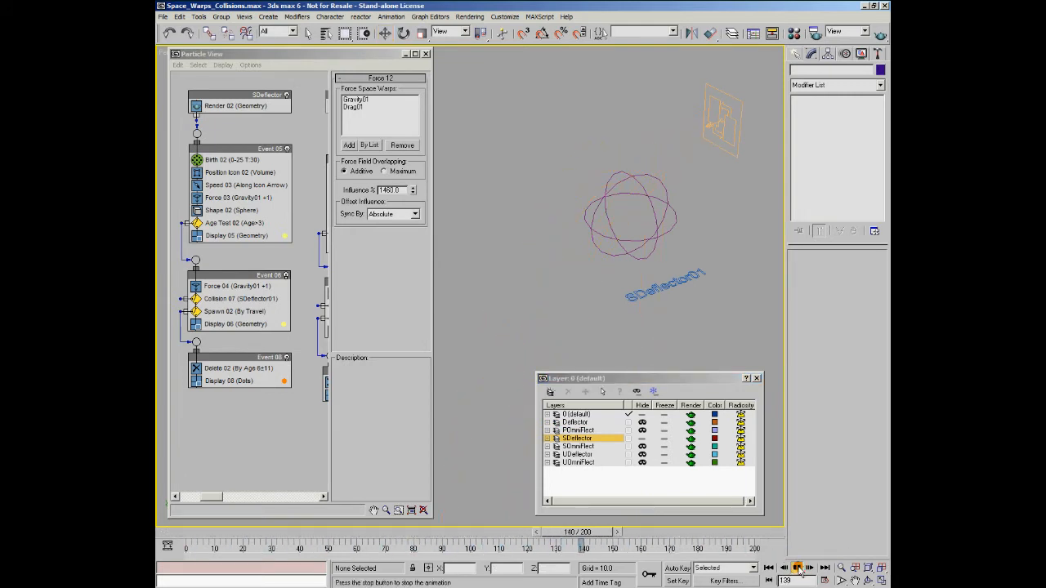
click(797, 567)
Disable the SDeflector particle system and enable the UDeflector system.
click(196, 106)
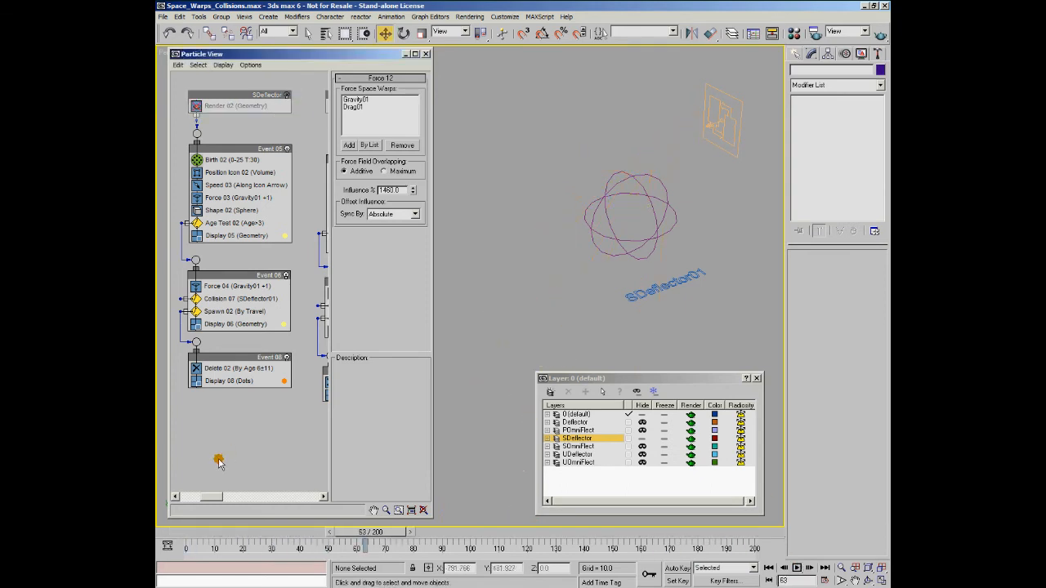
drag(206, 496, 230, 496)
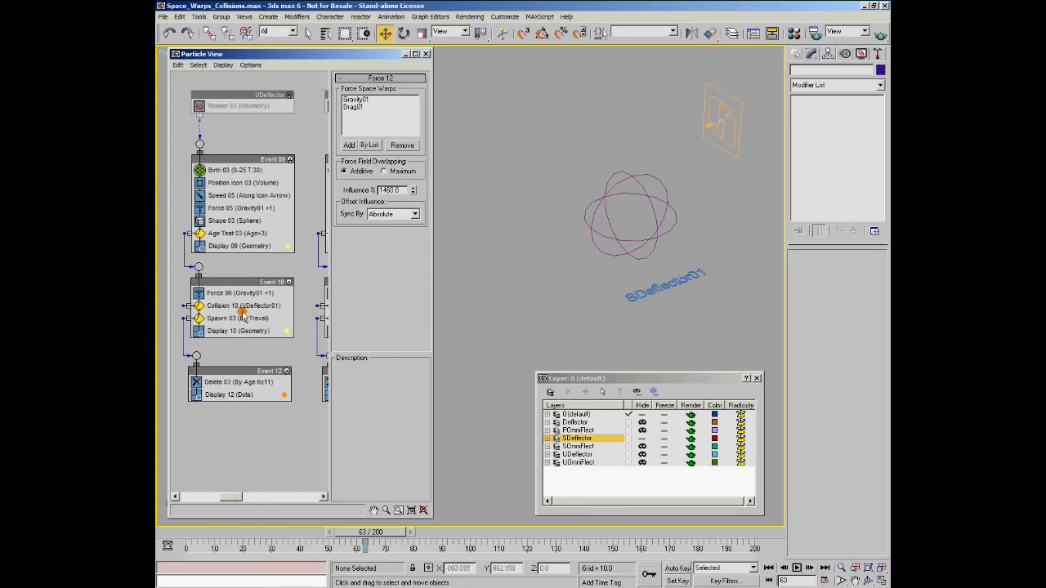
click(289, 96)
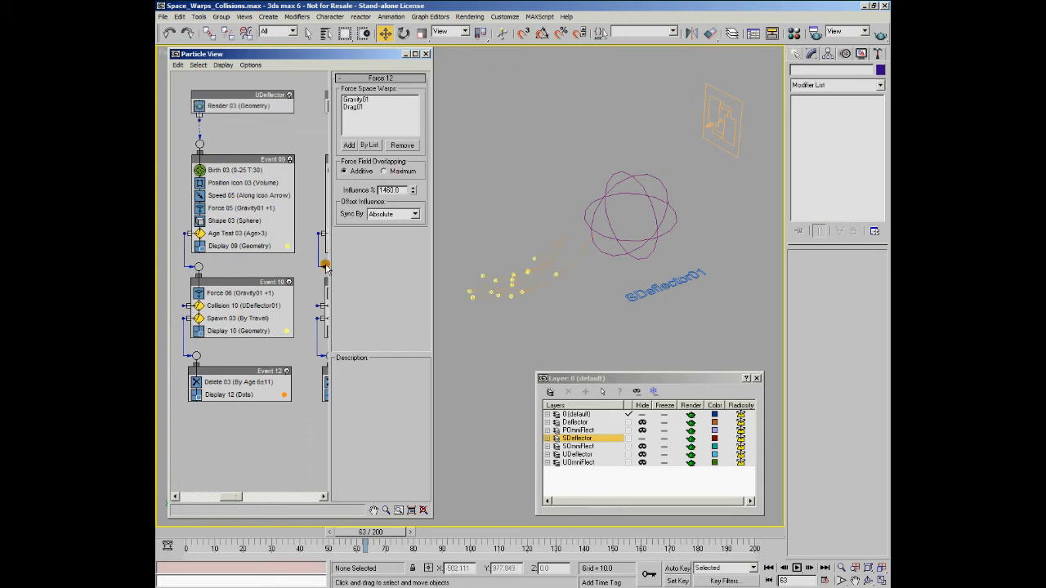
Hide the SDeflector layer, unhide the UDeflector layer and play the animation from frame 0.
click(642, 438)
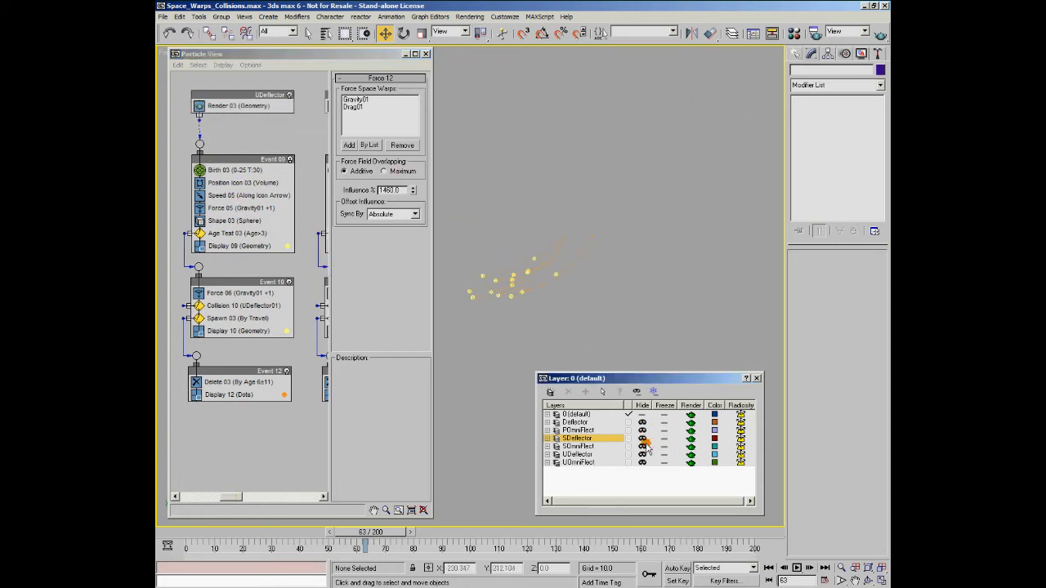
click(643, 455)
middle_drag(566, 284, 596, 280)
click(188, 533)
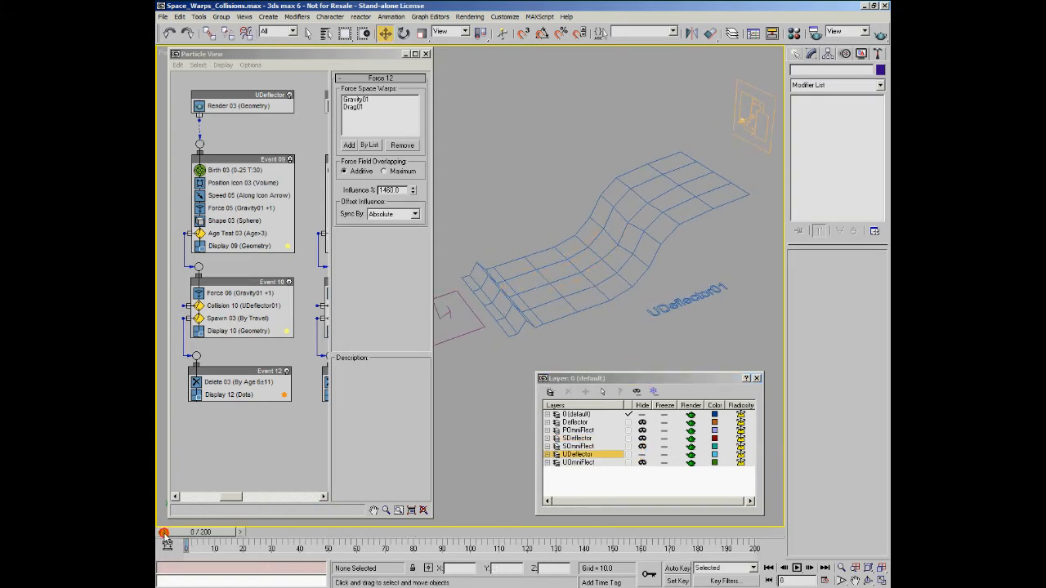
click(796, 568)
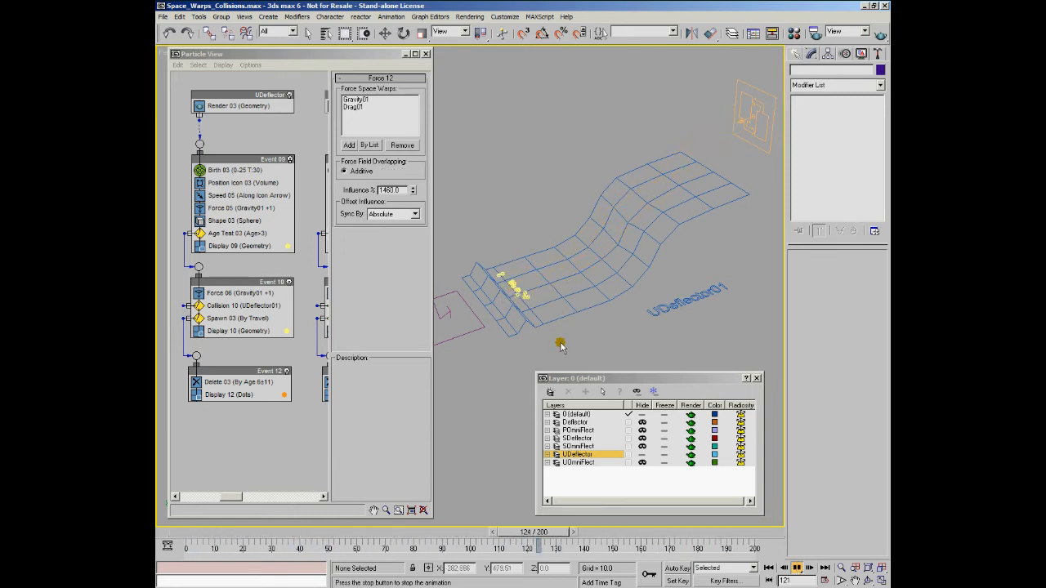
click(801, 569)
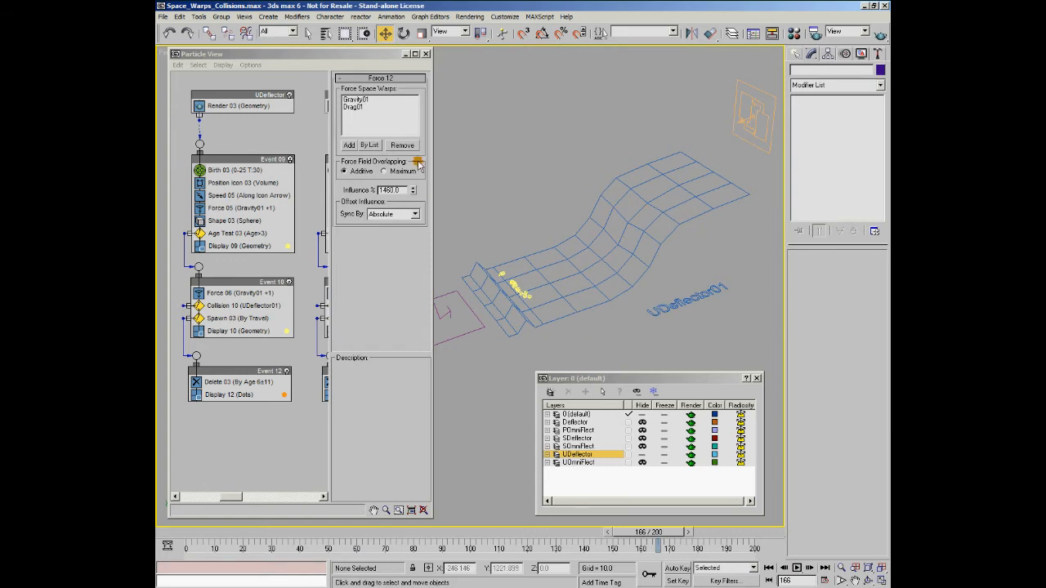
Disable the UDeflector particle system and hide the UDeflector layer.
click(288, 95)
drag(236, 496, 254, 504)
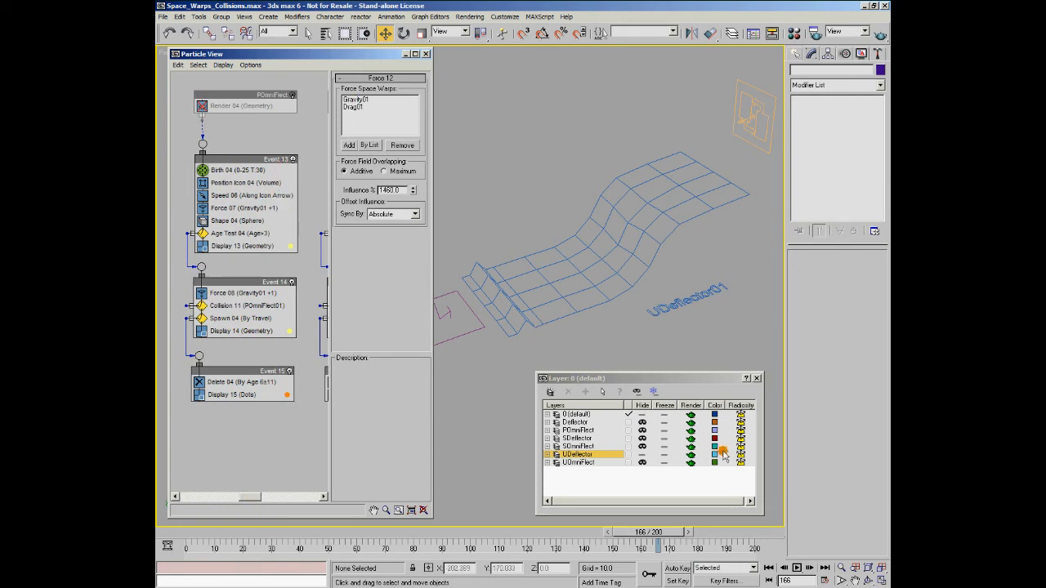
click(642, 456)
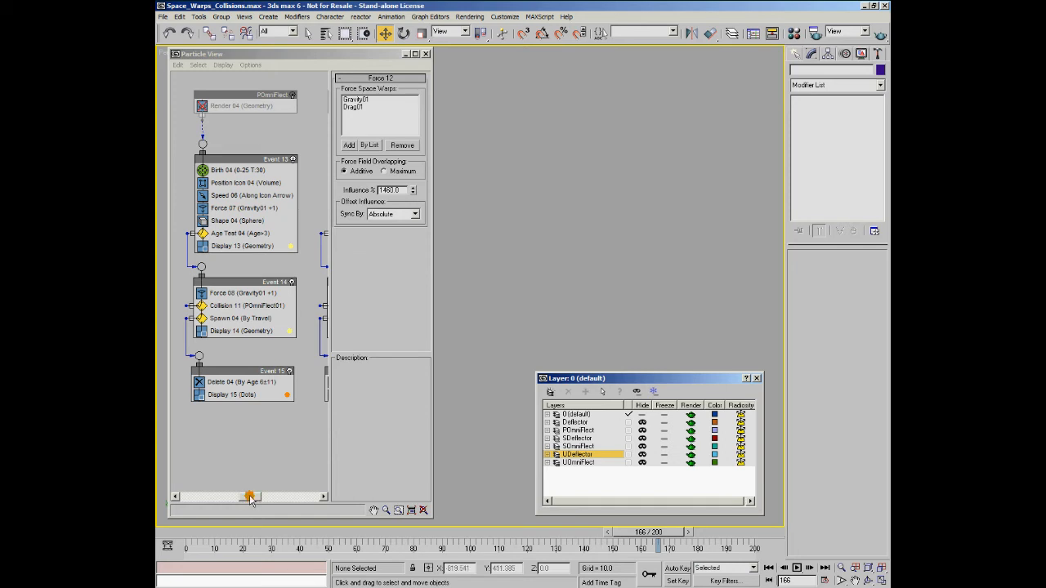
Enable the POmniFlect particle system, return to frame 0 and unhide the POmniFlect layer.
mouse_move(250, 497)
mouse_down()
mouse_move(205, 497)
mouse_move(253, 505)
mouse_up()
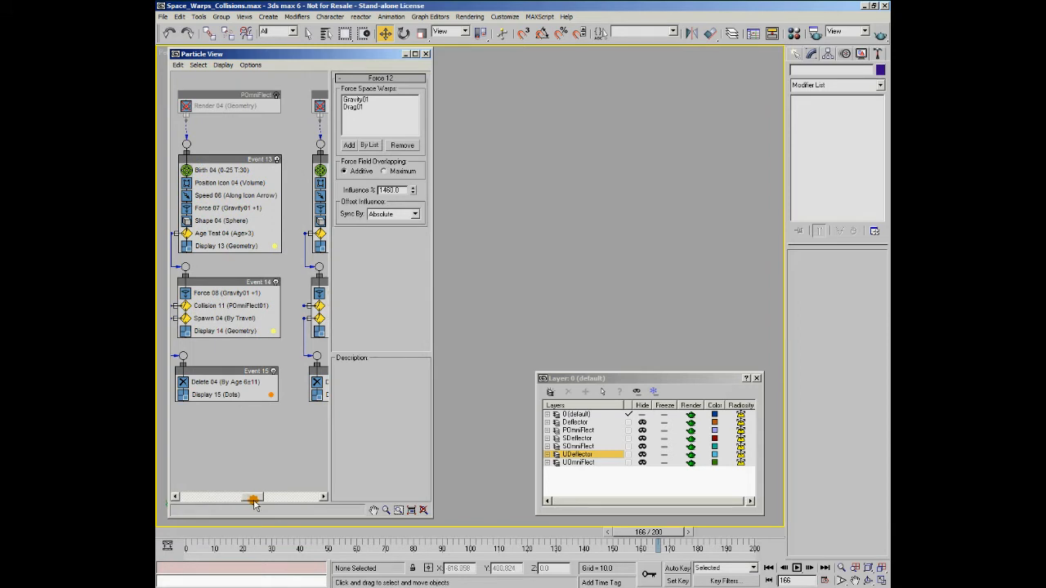
drag(255, 502, 252, 502)
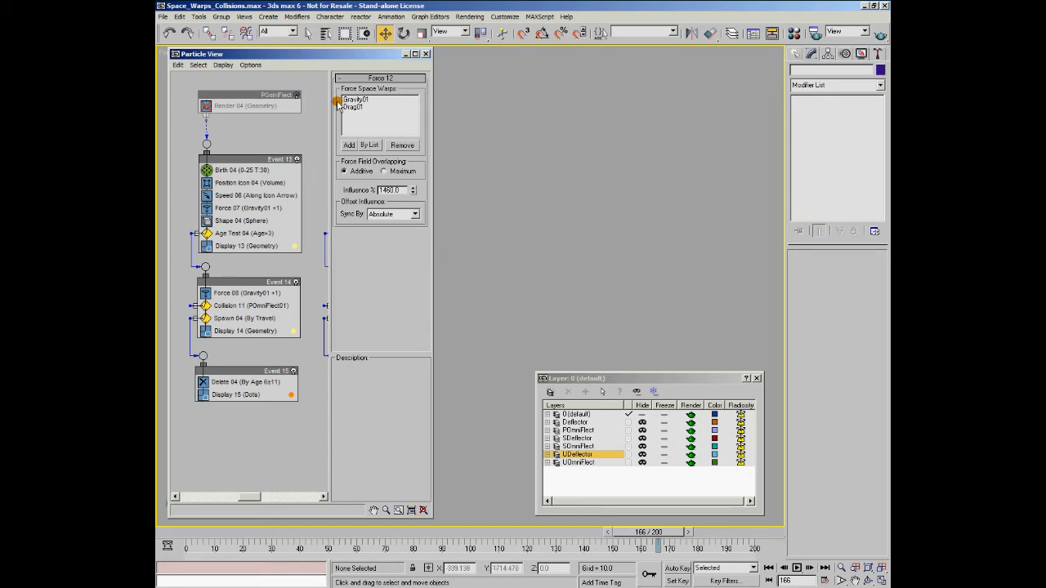
click(302, 99)
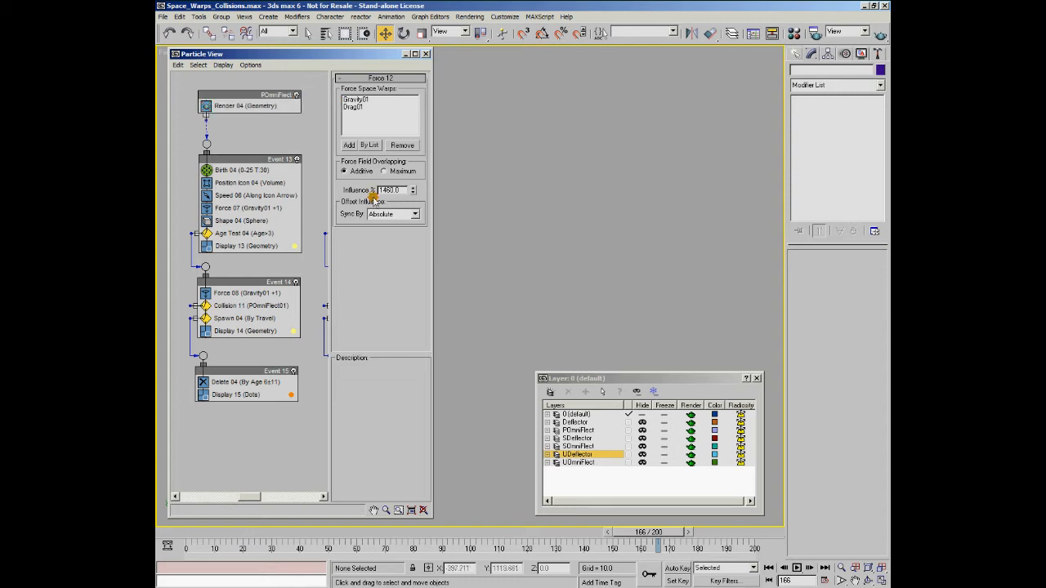
click(181, 533)
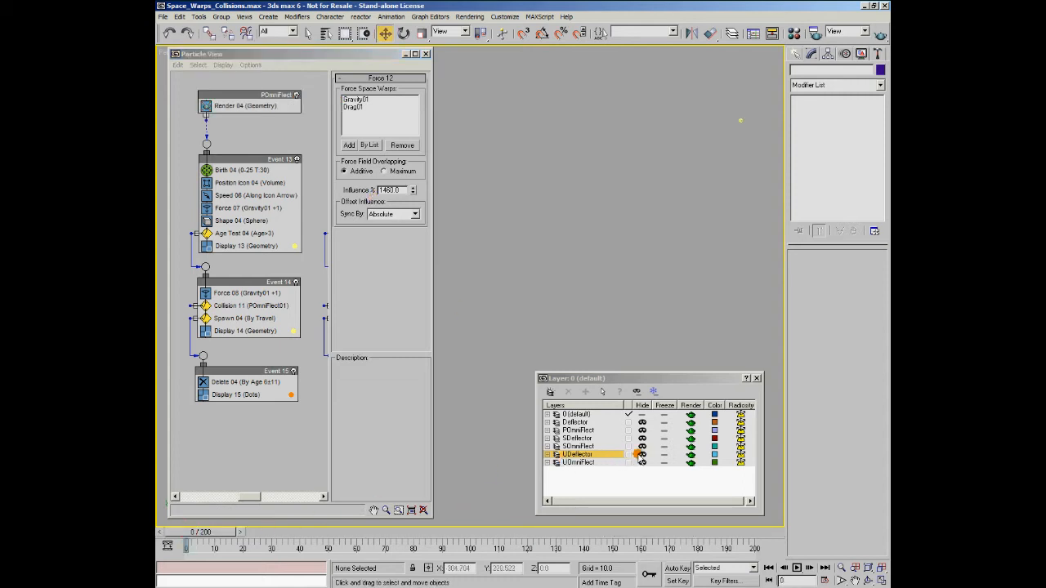
click(642, 431)
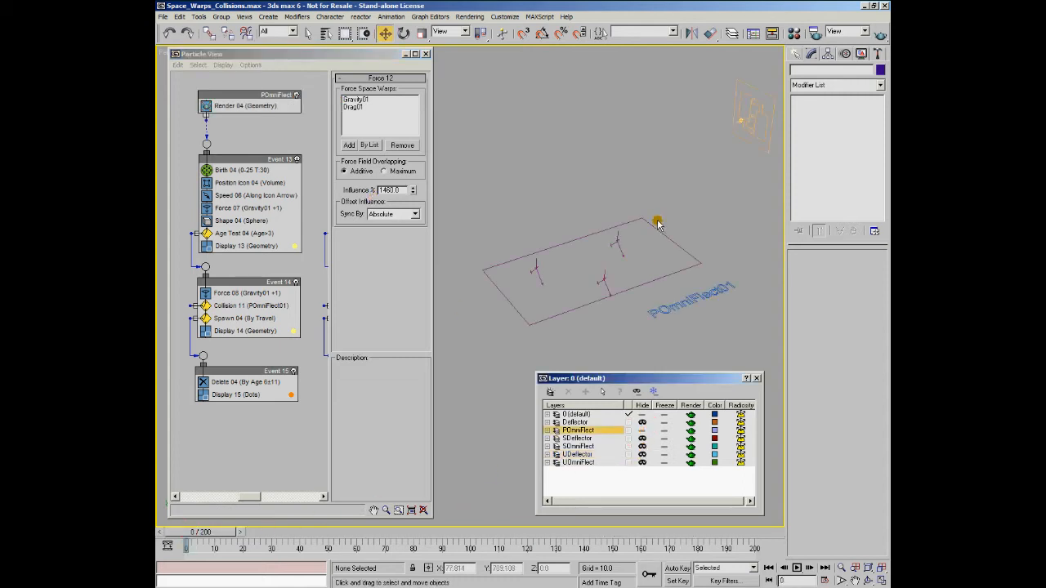
Select the POmniFlect01 space warp and bring all of its parameters into view.
click(553, 243)
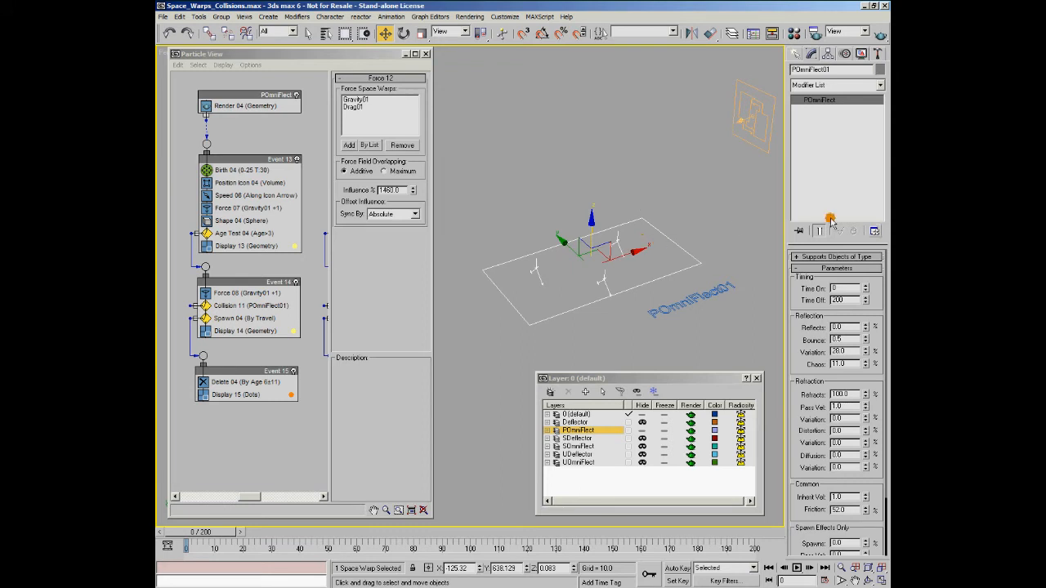
drag(860, 244, 864, 159)
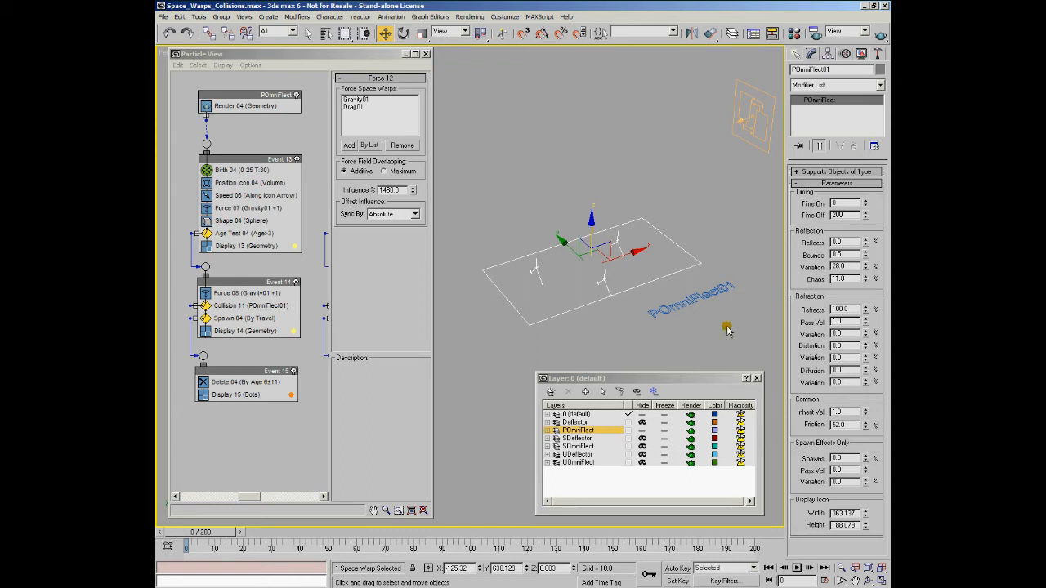
mouse_move(702, 321)
alt+middle_down()
mouse_move(706, 310)
mouse_move(703, 336)
alt+middle_up()
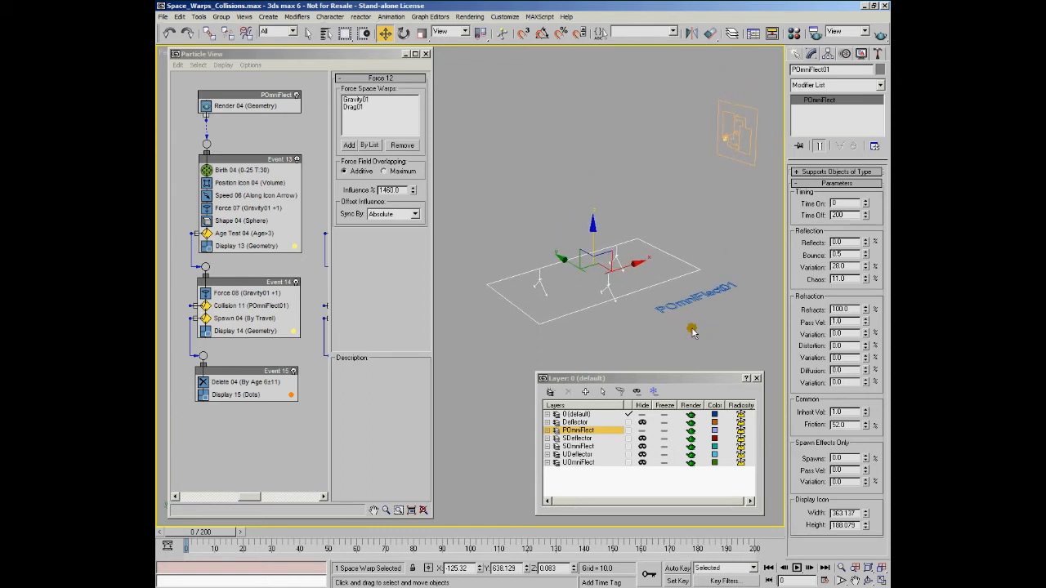
Open the Collision 11 test in Event 14, keep its collision Speed at Bounce and close the layer manager.
click(222, 308)
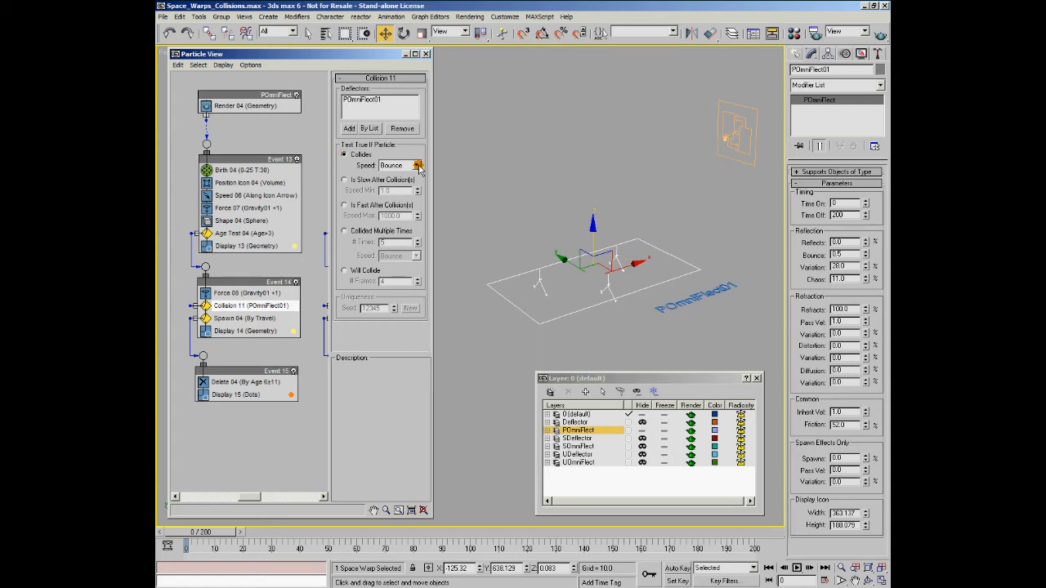
click(417, 165)
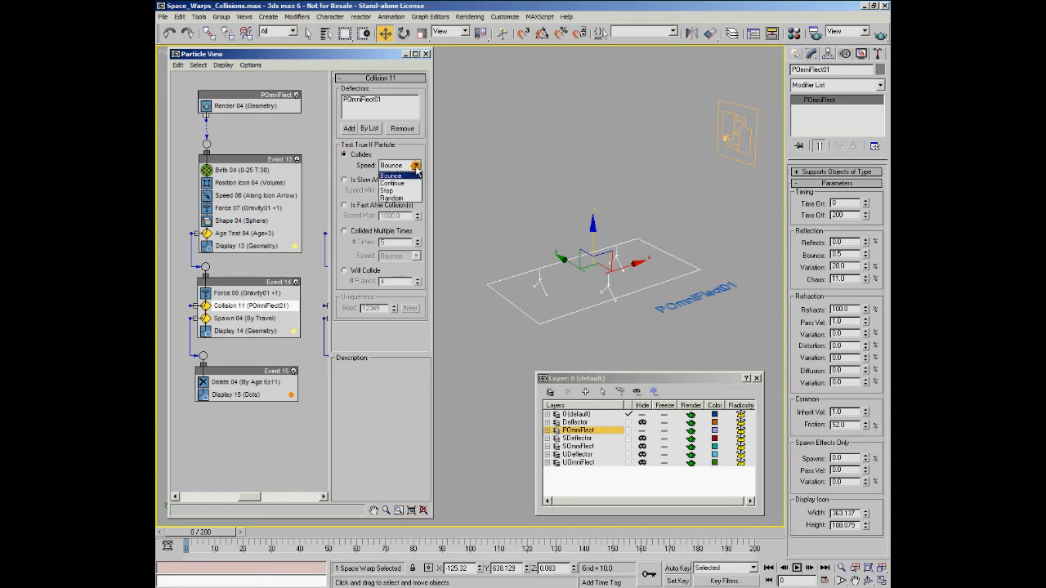
click(402, 175)
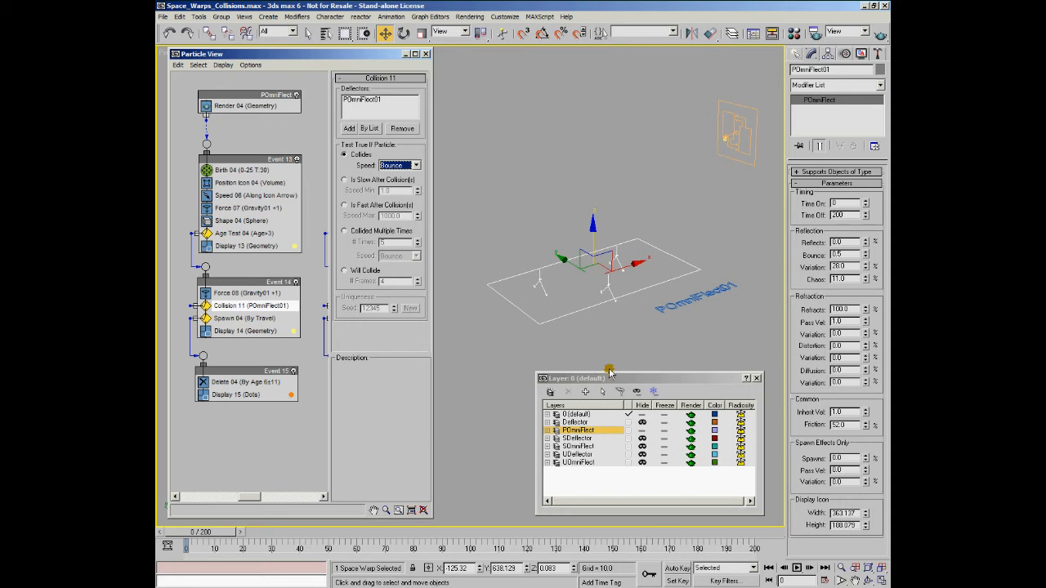
drag(621, 377, 627, 384)
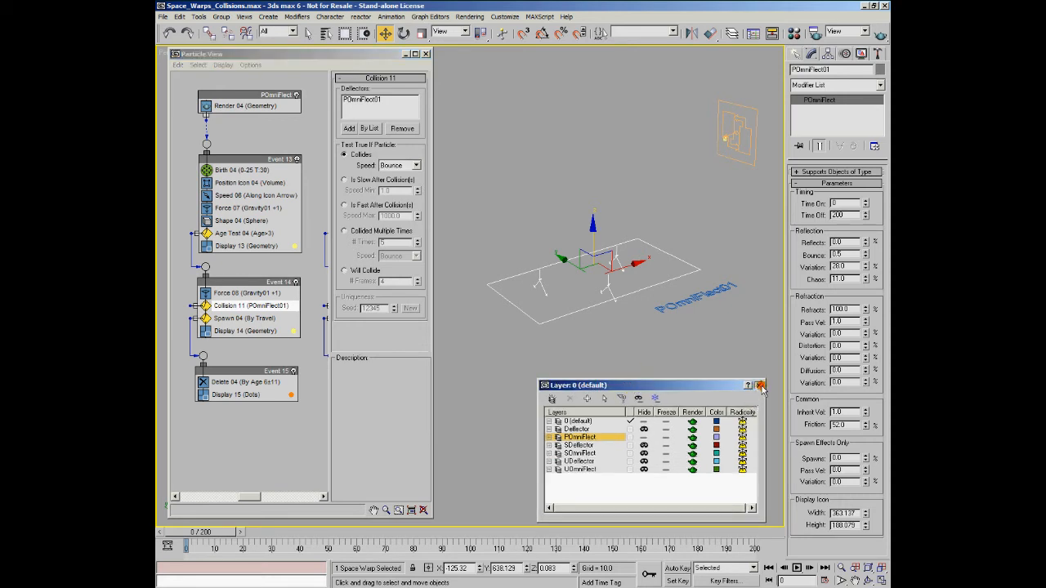
click(761, 385)
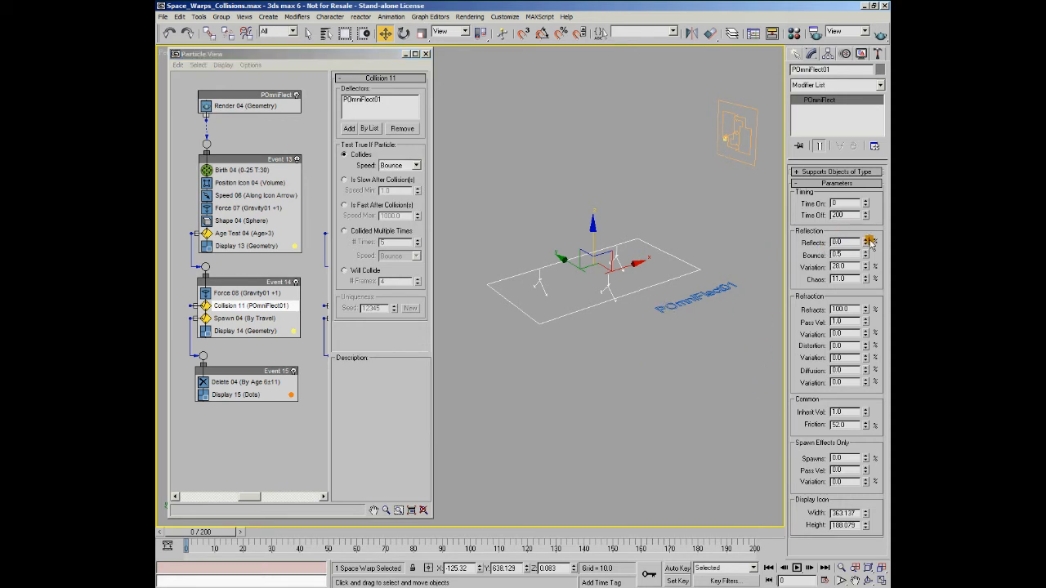
Set the POmniFlect01 Reflects value to 100% and play the animation to preview the particles bouncing.
double_click(842, 242)
click(797, 567)
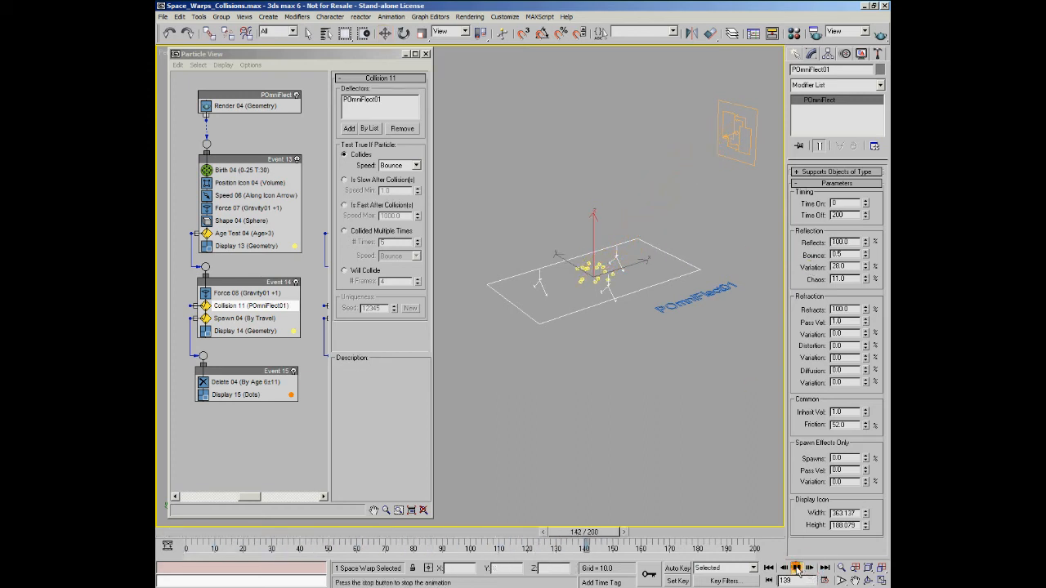
click(797, 568)
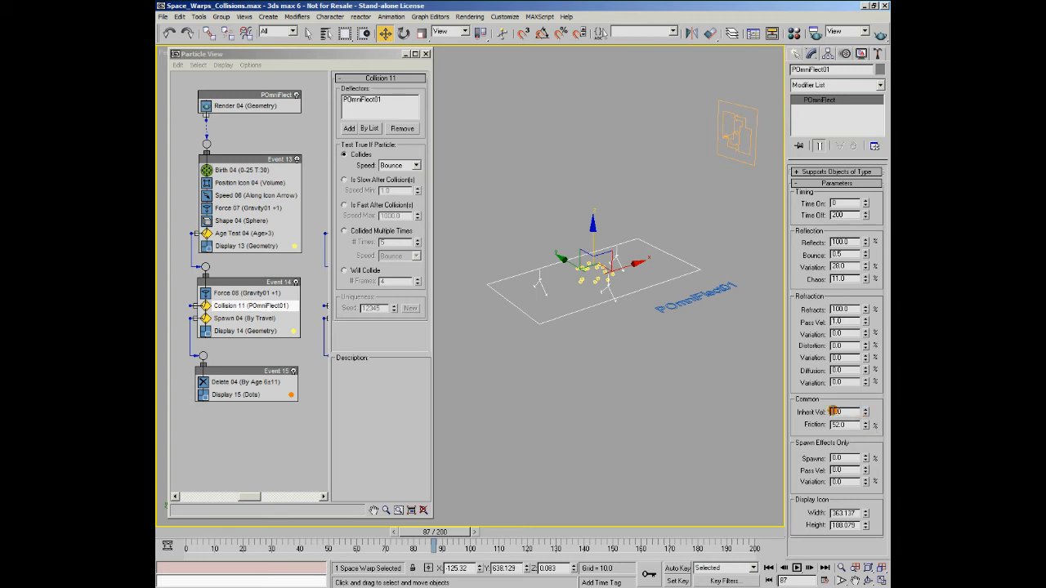
Set the POmniFlect01 Friction to 25% and play the animation to preview the sliding particles.
drag(846, 424, 818, 424)
key(Return)
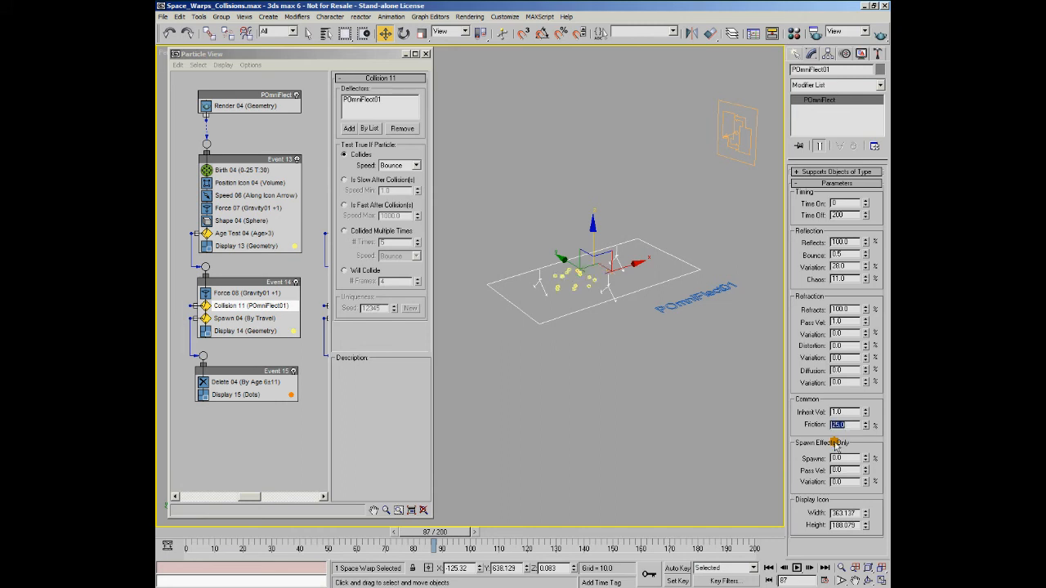
click(797, 568)
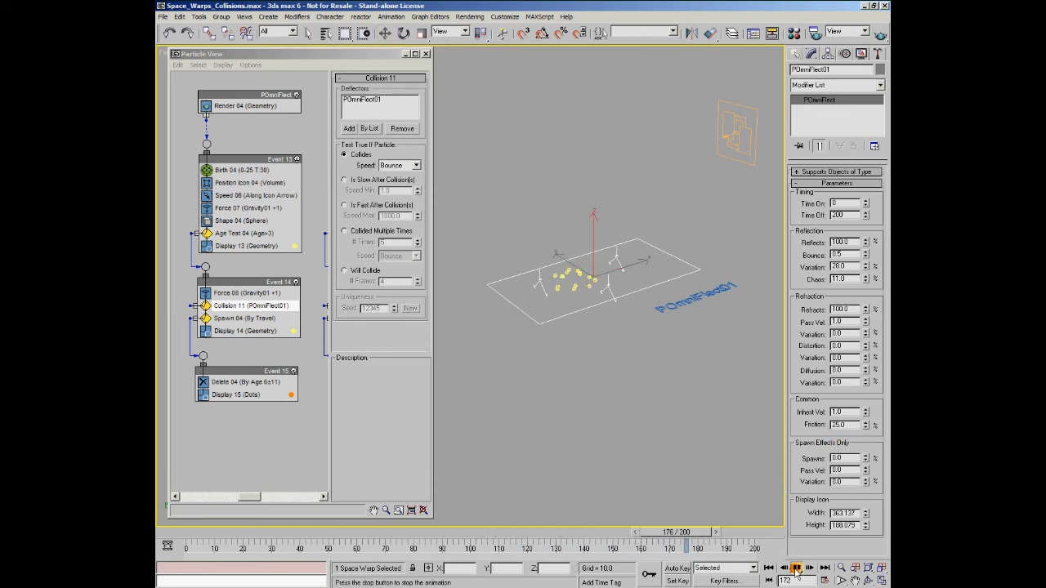
click(797, 568)
key(w)
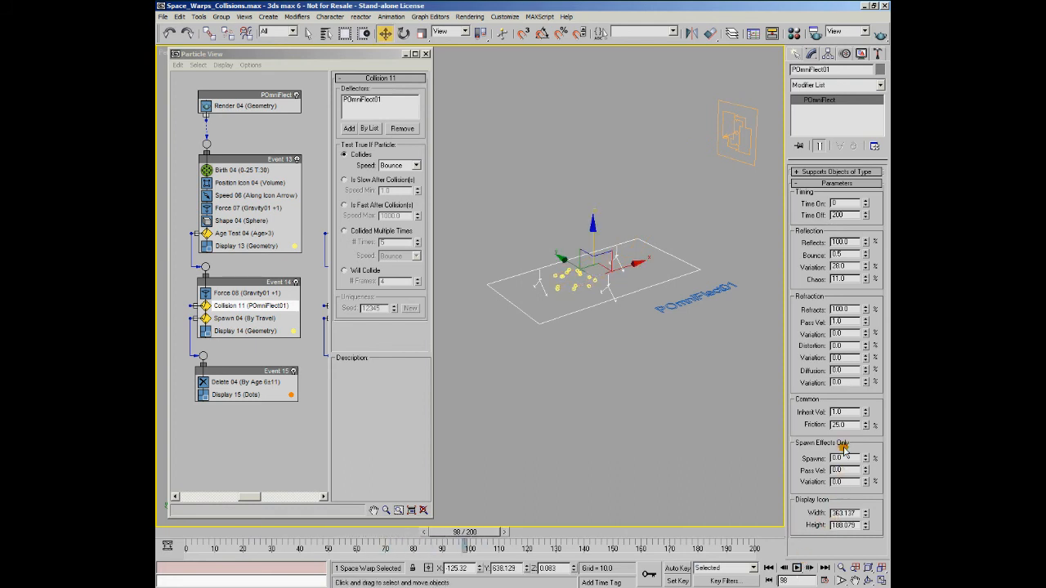
Set the POmniFlect01 Friction to 5%, play the animation and scrub to frame 53.
double_click(842, 428)
text(5)
key(Return)
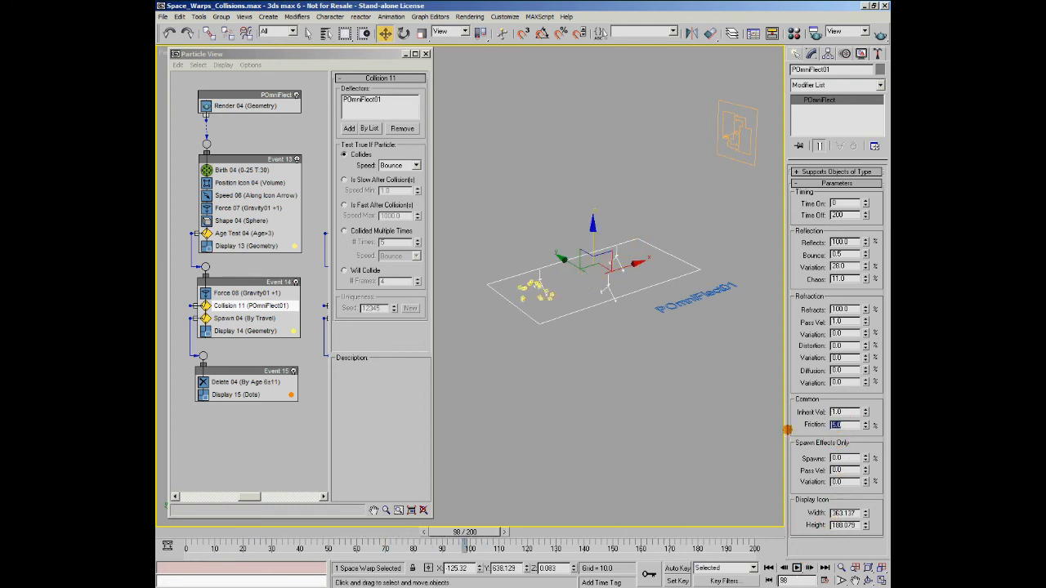
click(797, 568)
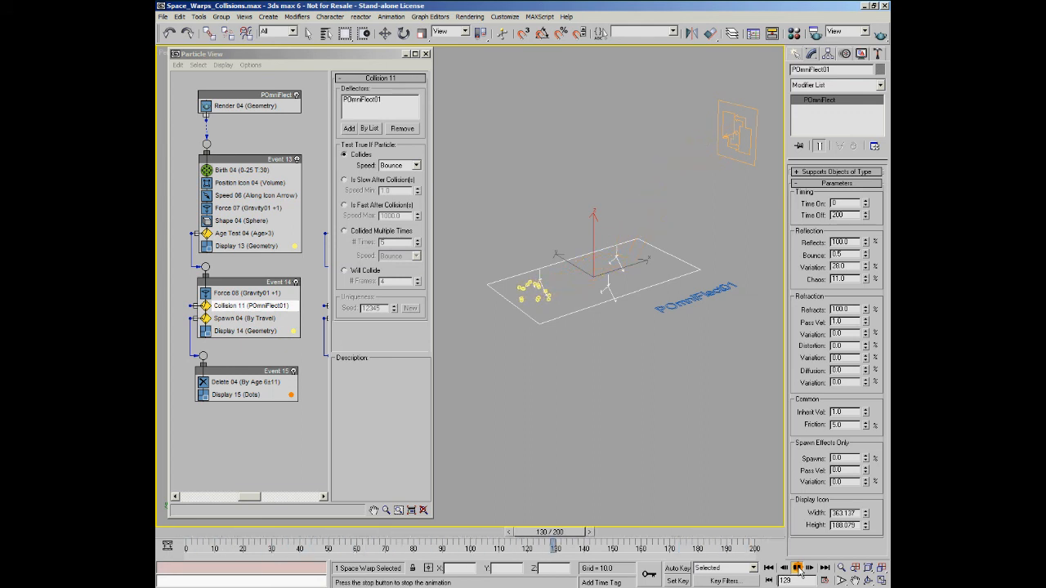
click(799, 569)
drag(178, 544, 316, 556)
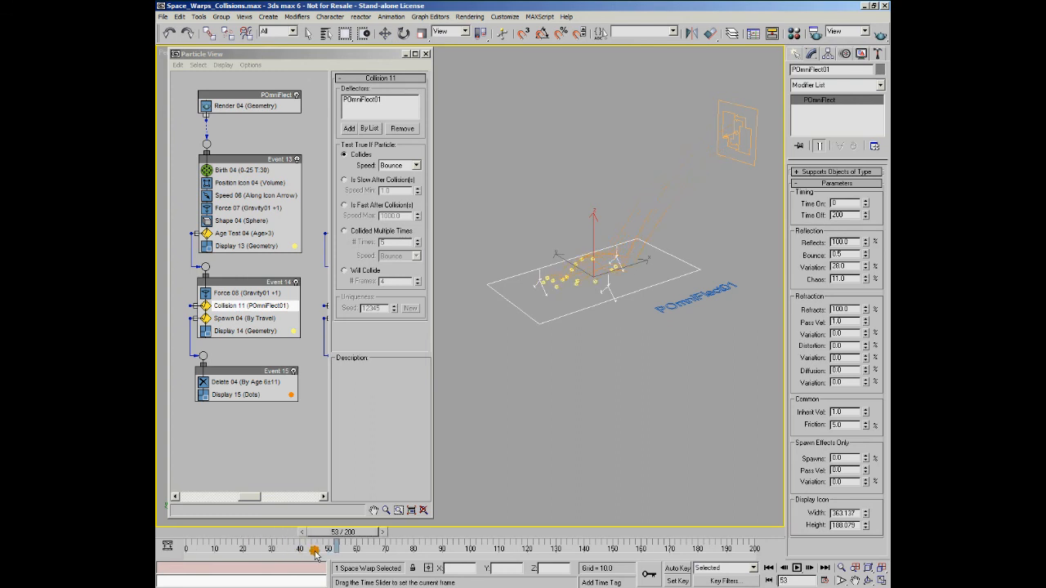
key(w)
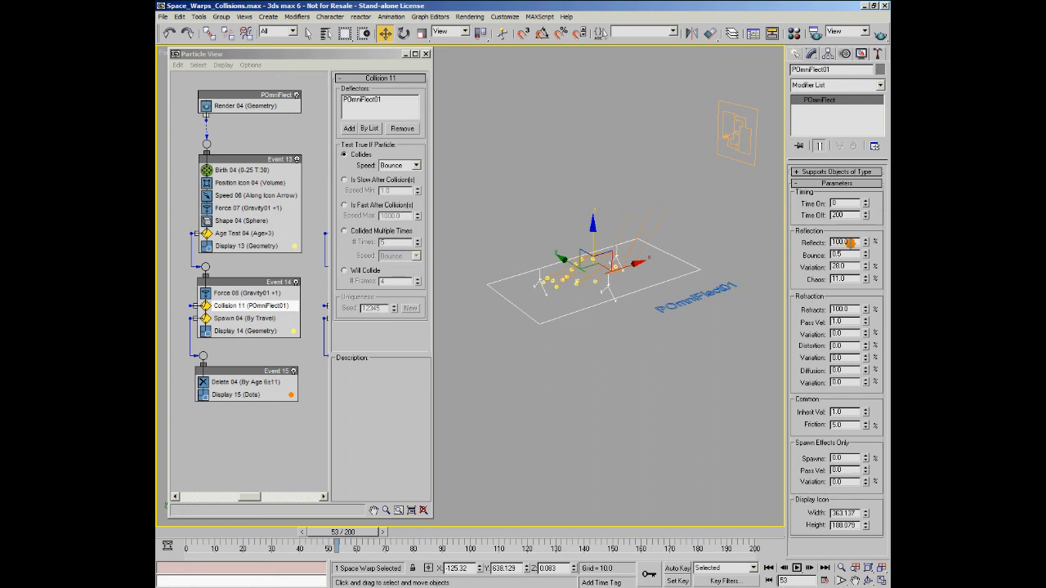
Set the POmniFlect01 Reflects value to 0% and view the deflector from a lower angle.
double_click(850, 243)
alt+middle_drag(671, 323, 661, 310)
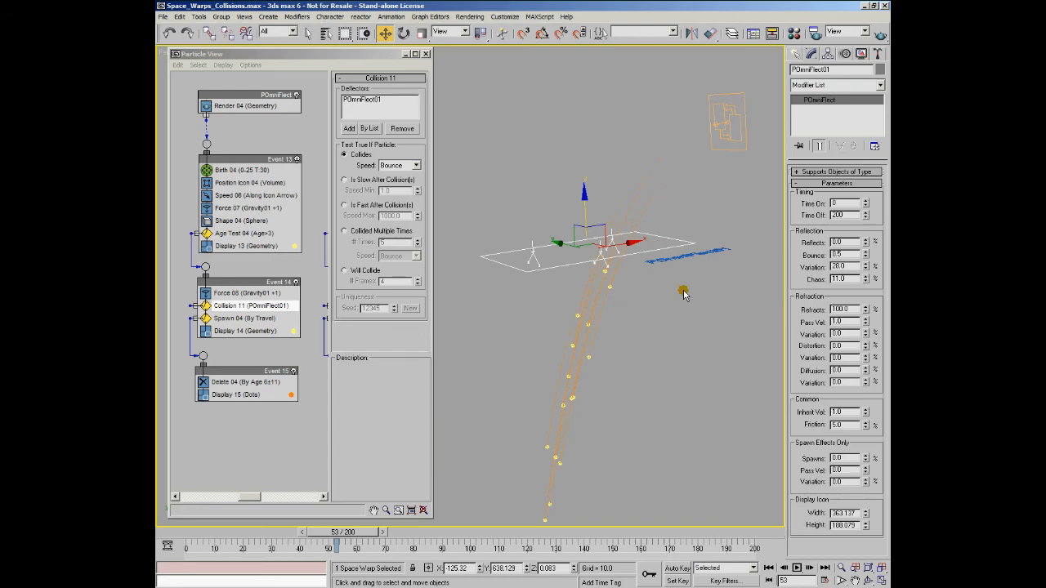